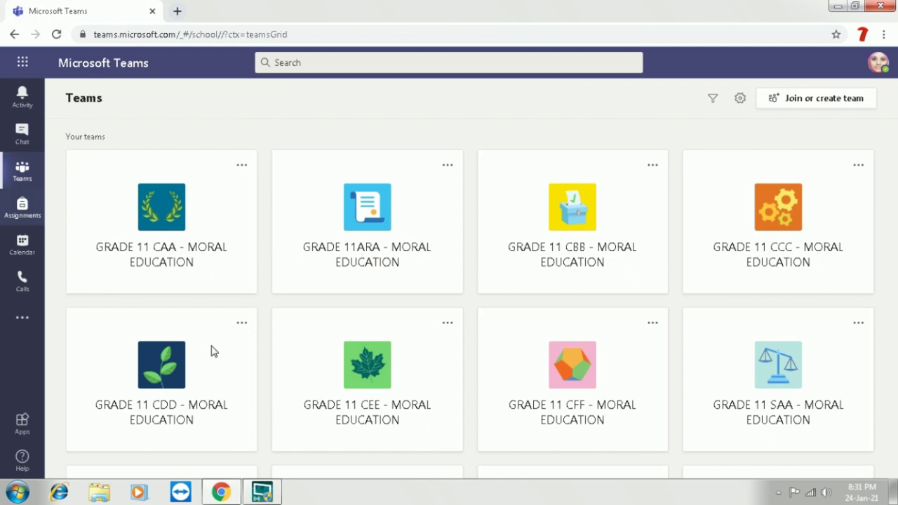
Open the LET'S LEARN TEAMS team and start a new conversation in its General channel
scroll(482, 363, down, 5)
scroll(883, 230, down, 4)
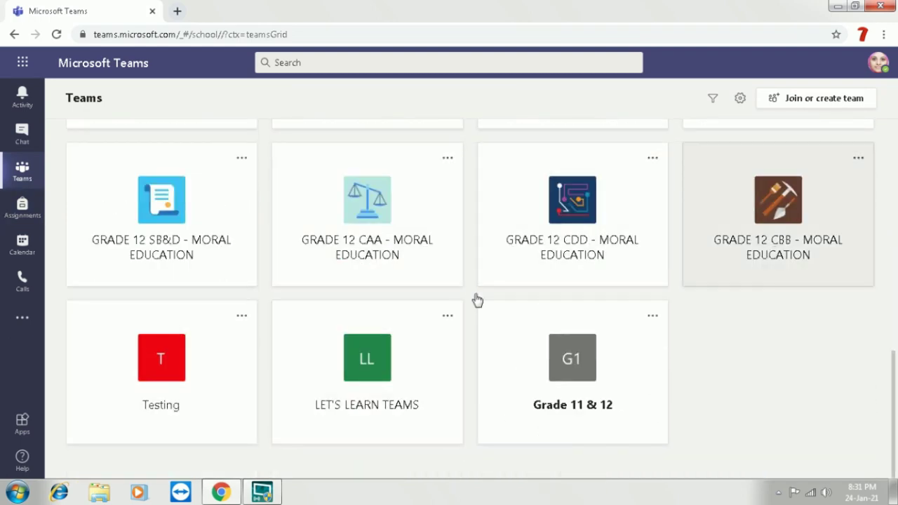
click(383, 396)
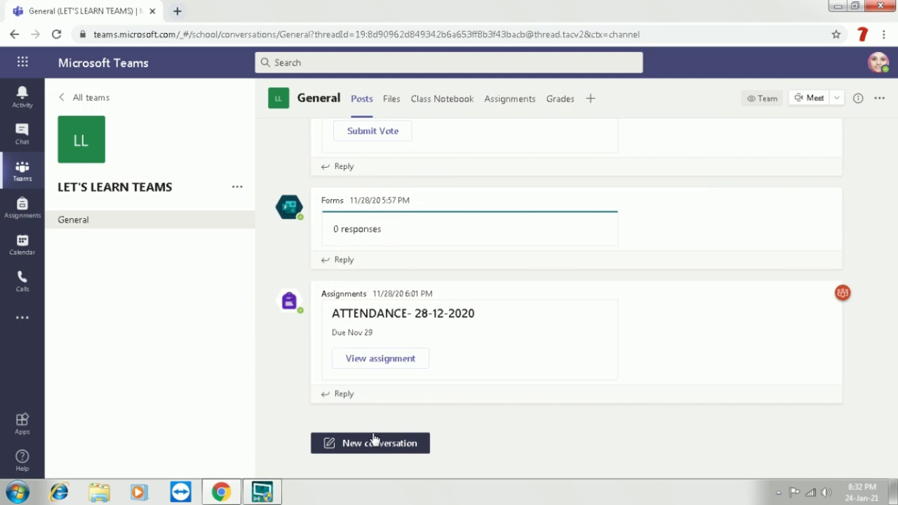
click(406, 442)
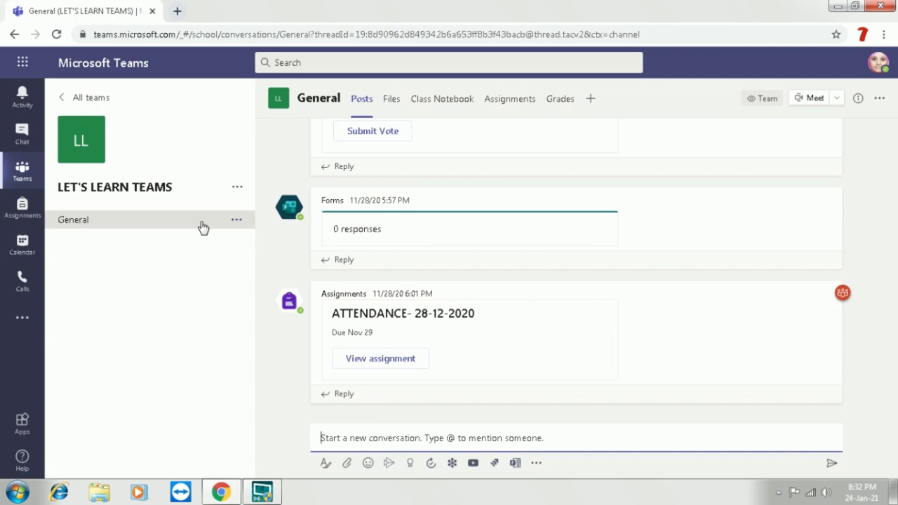
Get the General channel's email address and copy it
click(237, 222)
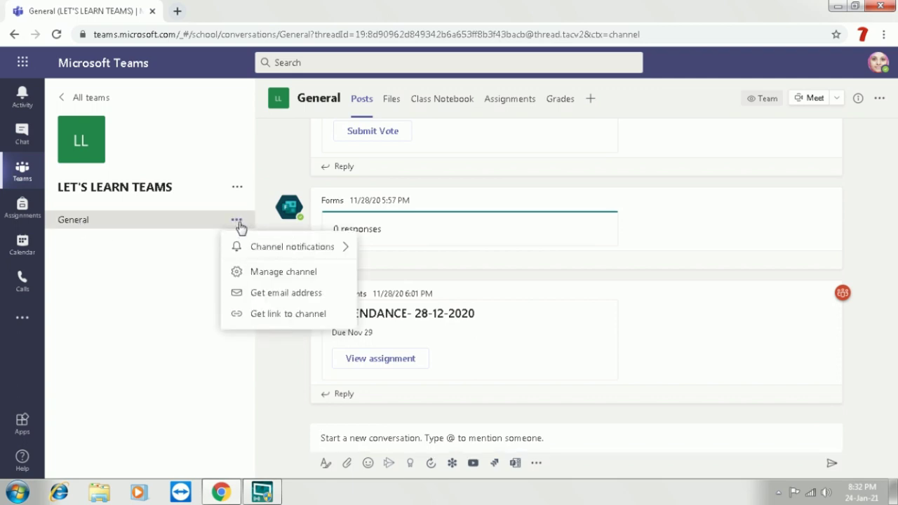
click(263, 298)
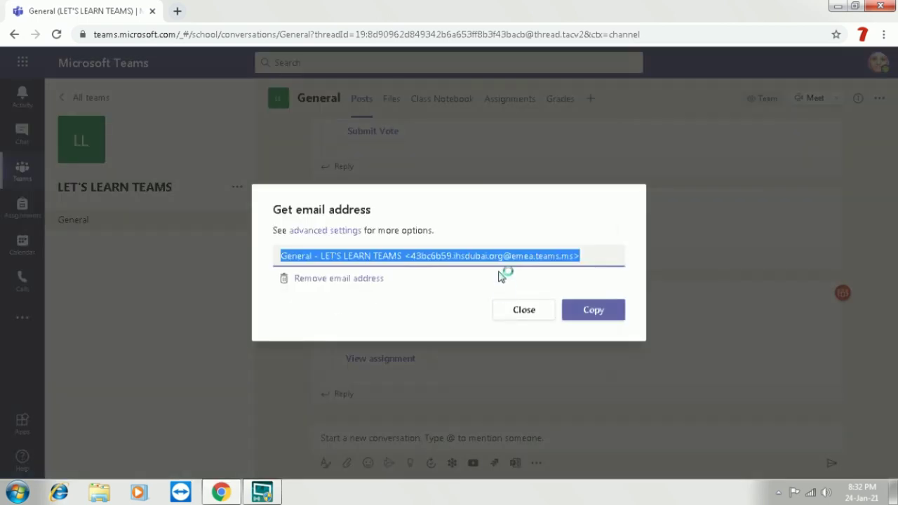
click(581, 313)
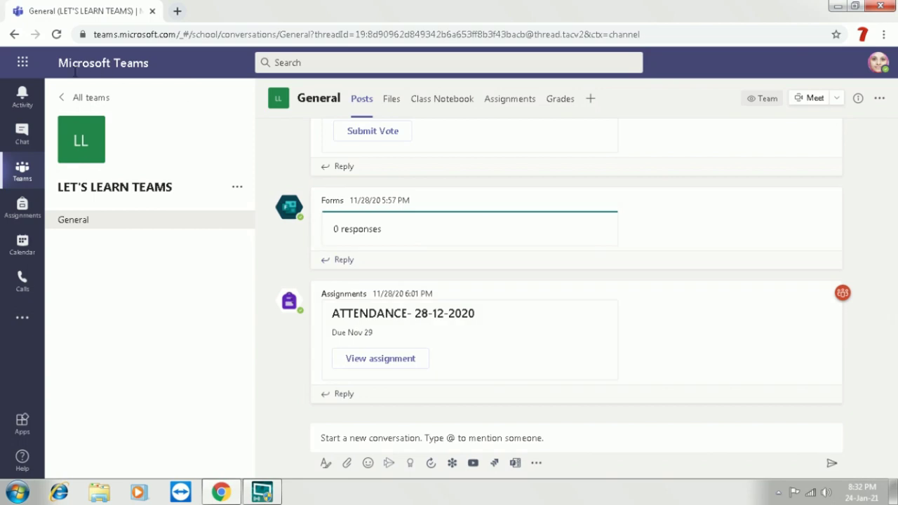
Switch to Outlook, create a new message and paste the copied channel email address as the recipient
click(18, 66)
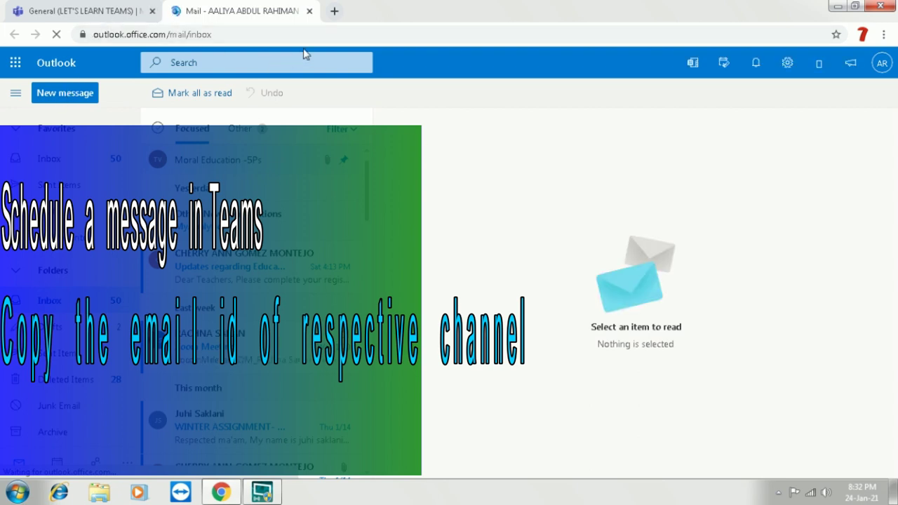
click(88, 101)
click(89, 100)
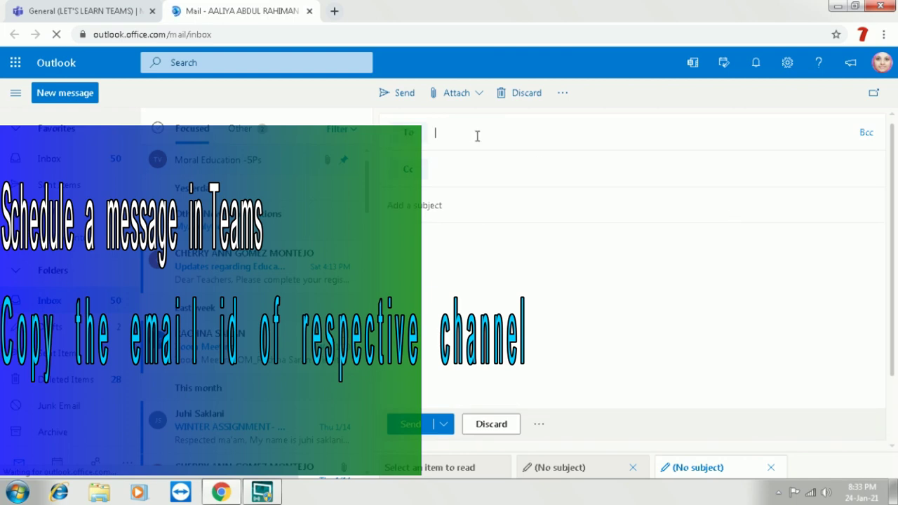
right_click(477, 149)
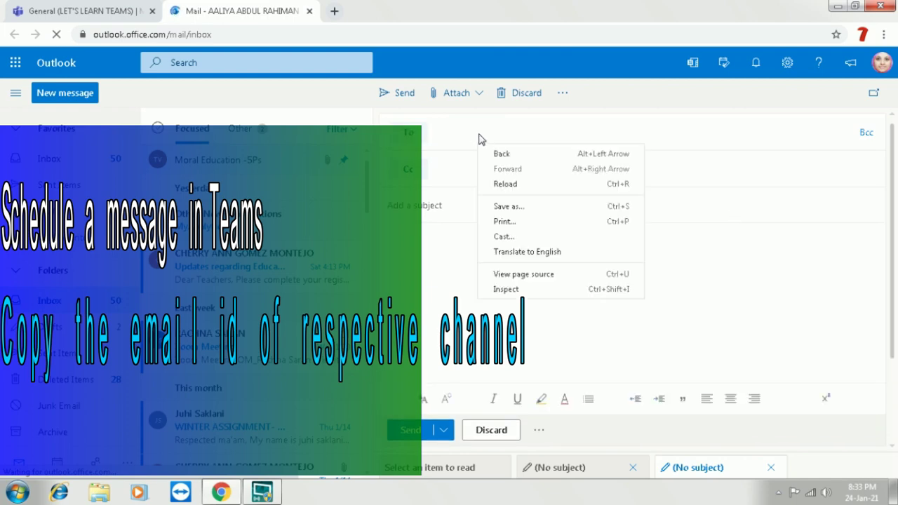
click(474, 127)
right_click(474, 126)
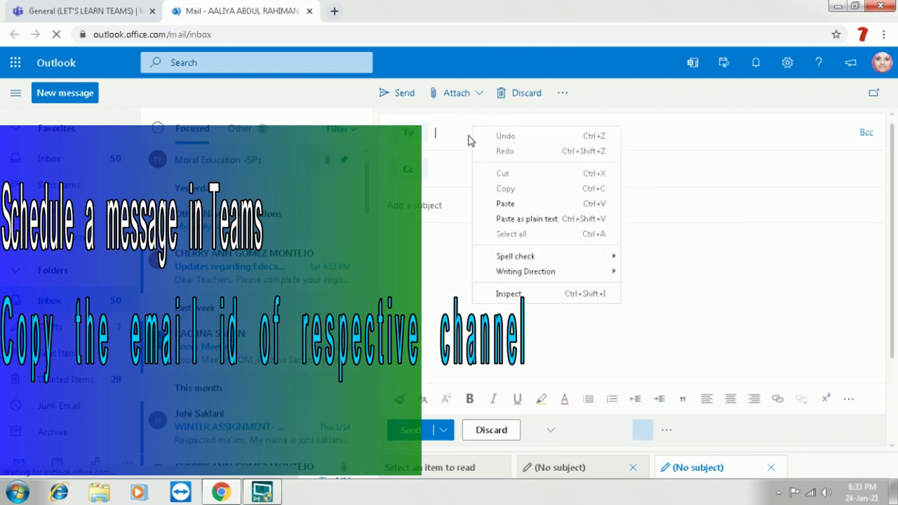
click(499, 205)
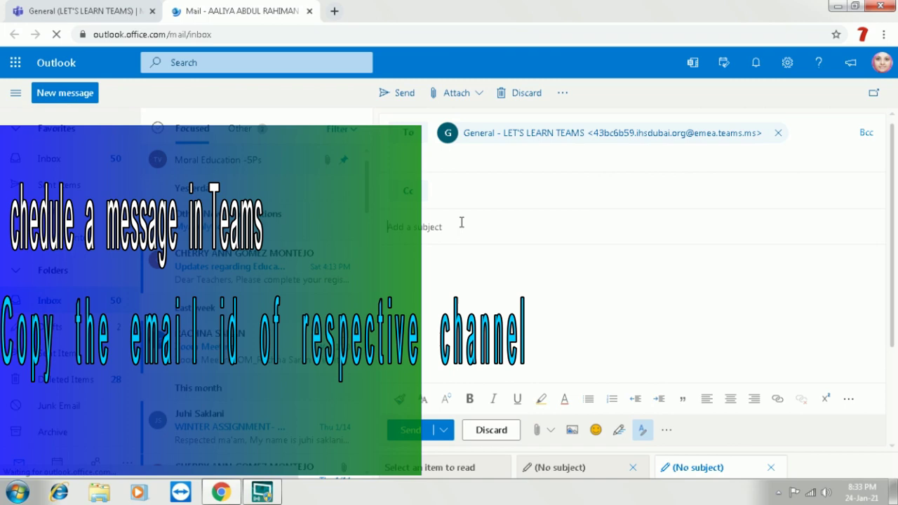
text(COMPLETE )
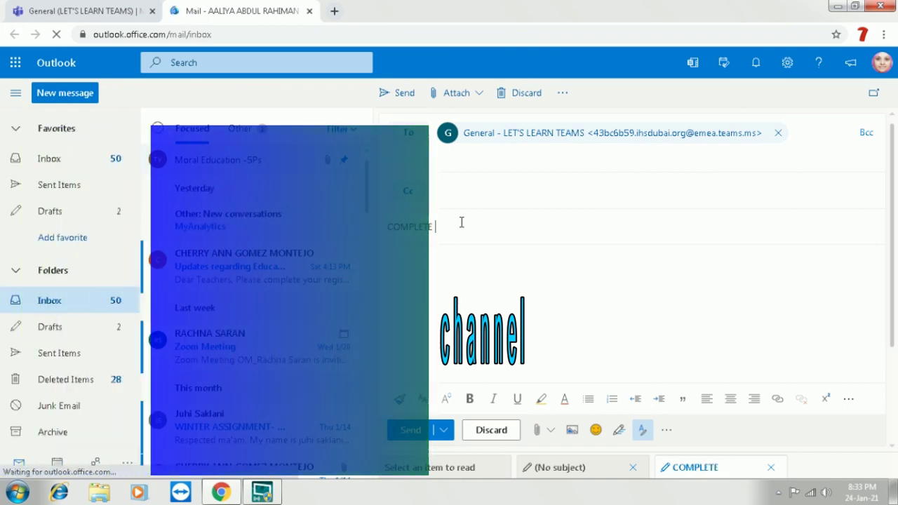
text(THE ASSIG)
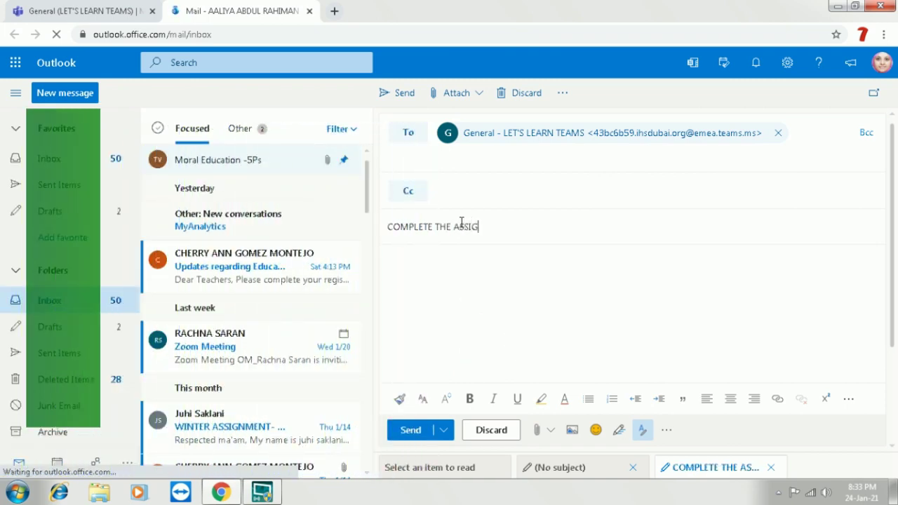
key(BackSpace)
key(BackSpace)
key(BackSpace)
key(BackSpace)
key(BackSpace)
key(BackSpace)
key(BackSpace)
key(BackSpace)
key(BackSpace)
key(BackSpace)
key(BackSpace)
key(BackSpace)
key(BackSpace)
key(BackSpace)
key(BackSpace)
key(BackSpace)
key(BackSpace)
key(BackSpace)
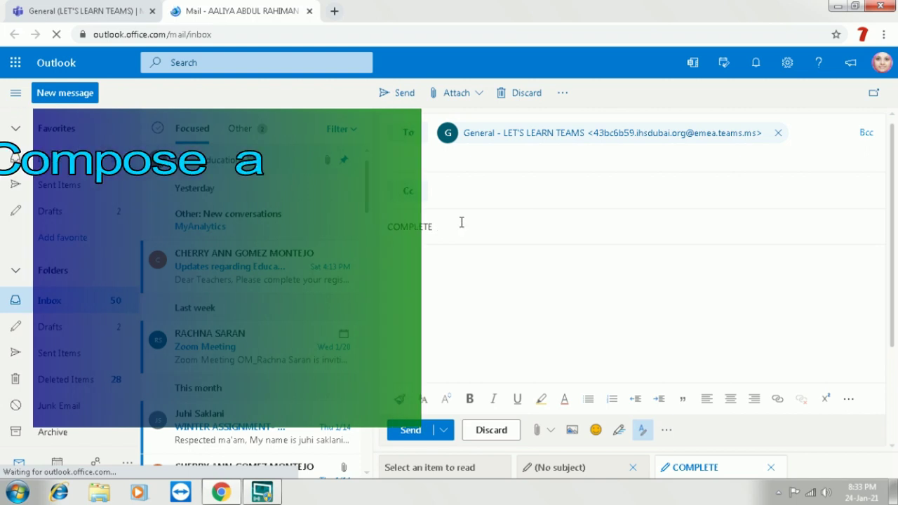
Enter the subject "REMINDER- SUBMIT YOUR ASSIGNMENTS BY 10:00 A.M. TOMORROW"
text(SUBMIT)
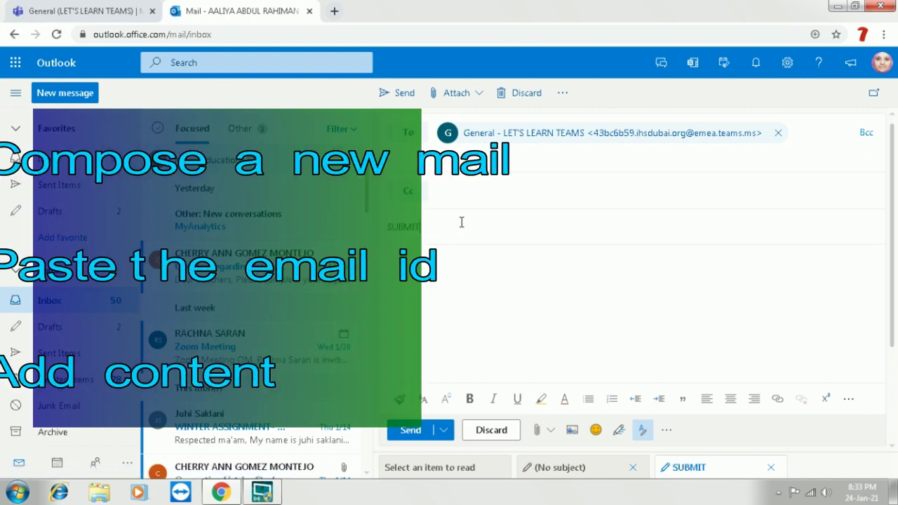
text( YOUR ASSIGNMENTS)
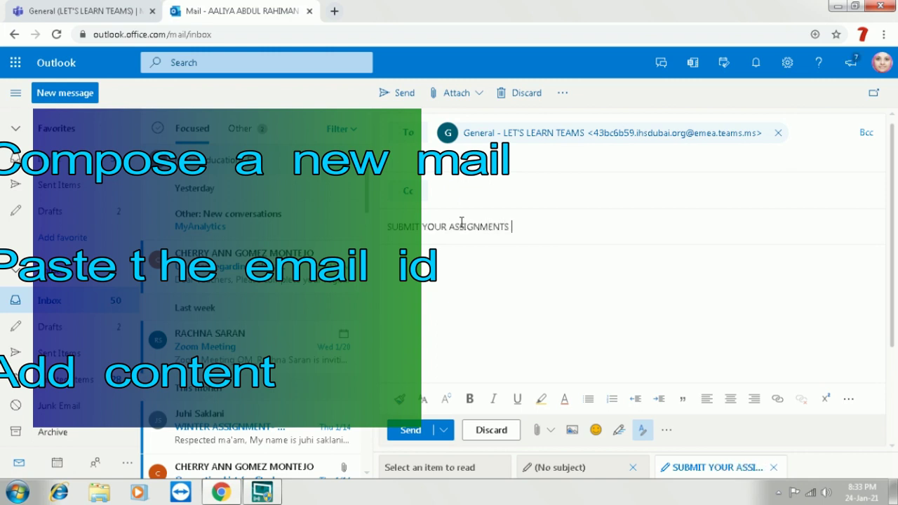
text( BY 10)
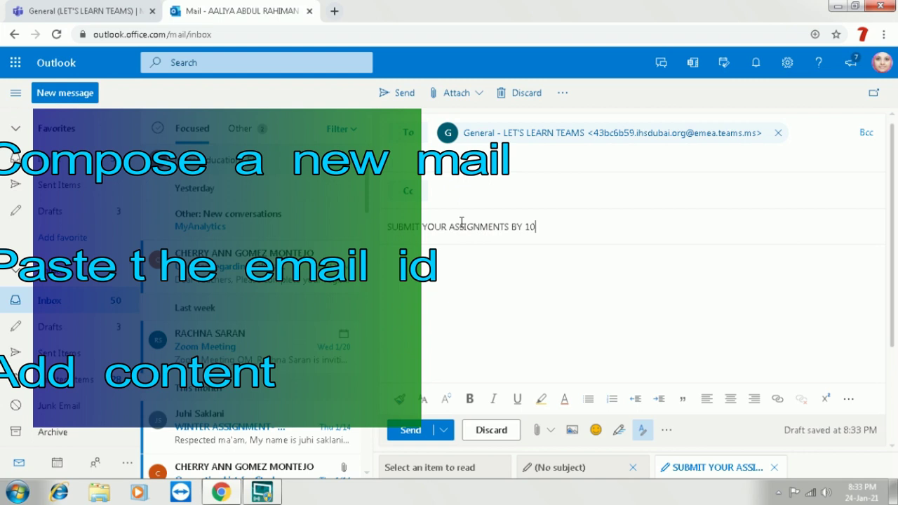
text(:00 A.M. TOMORROW)
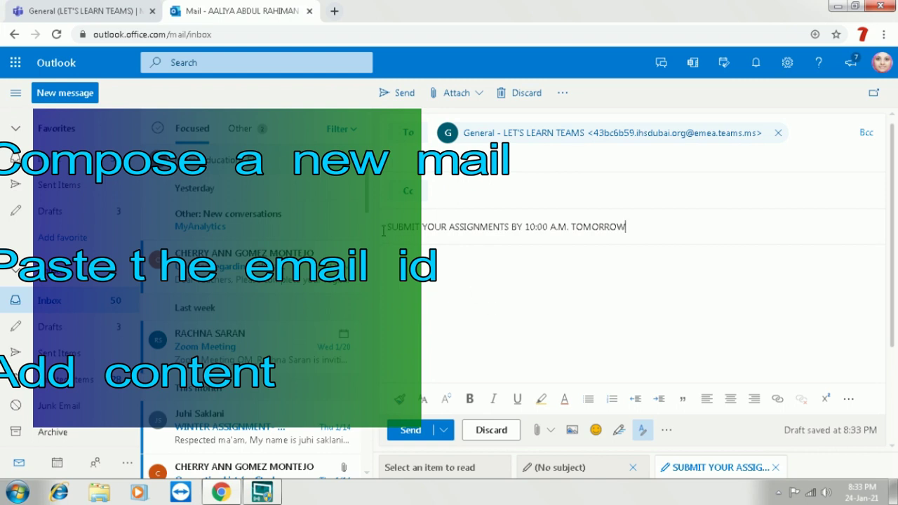
text(REMINDE)
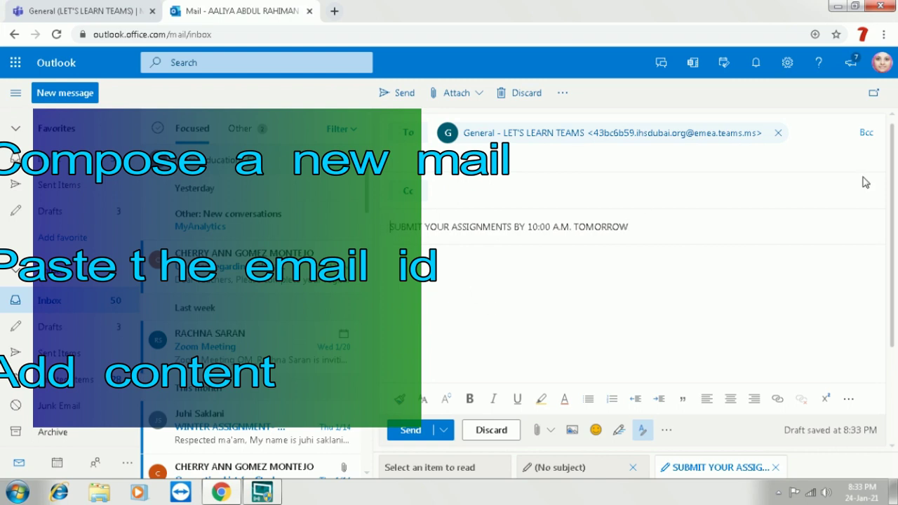
text(RS)
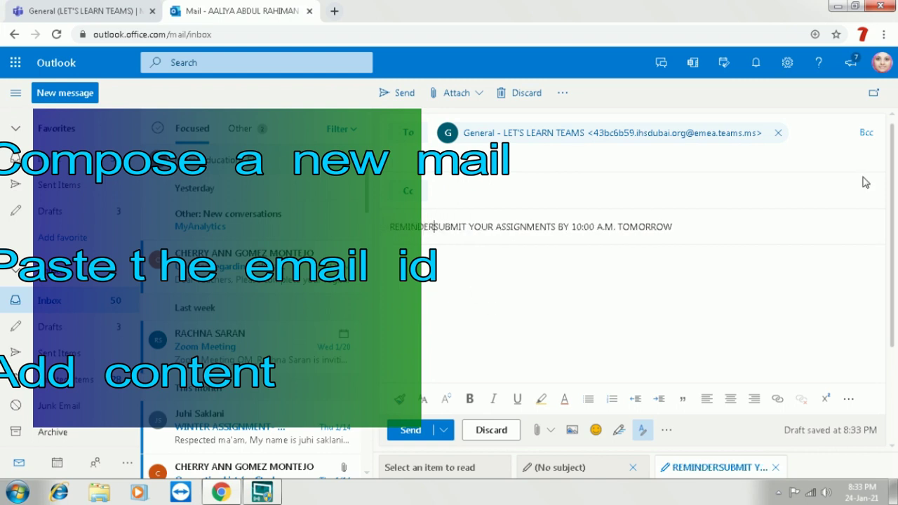
text(- )
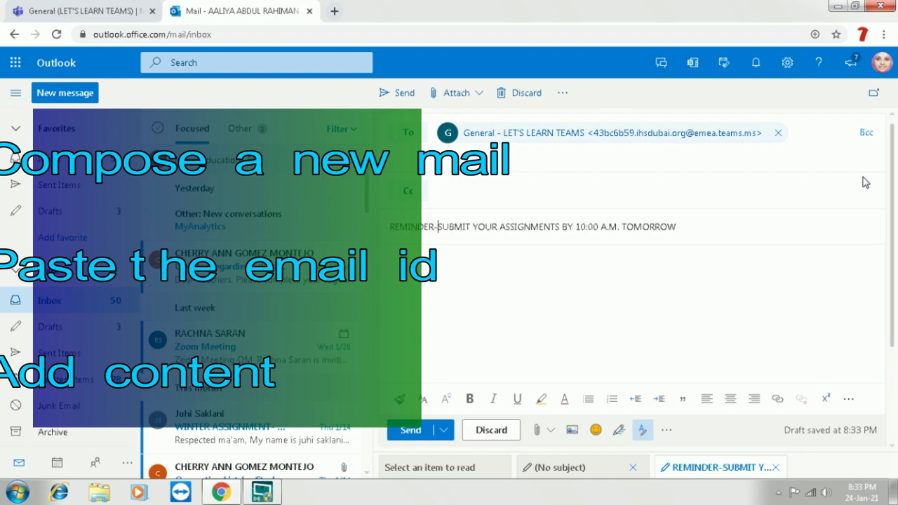
Write the message body "CHILDREN THIS IS A REMINDER TO SUBMIT YOUR ASSIGNMENTS BY 10:00 AM TOMORROW"
text(CHIL)
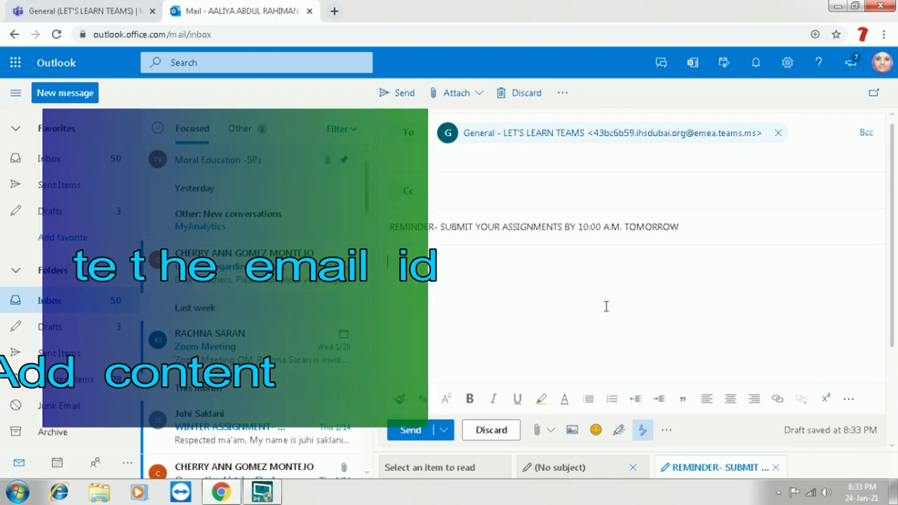
text(DRE)
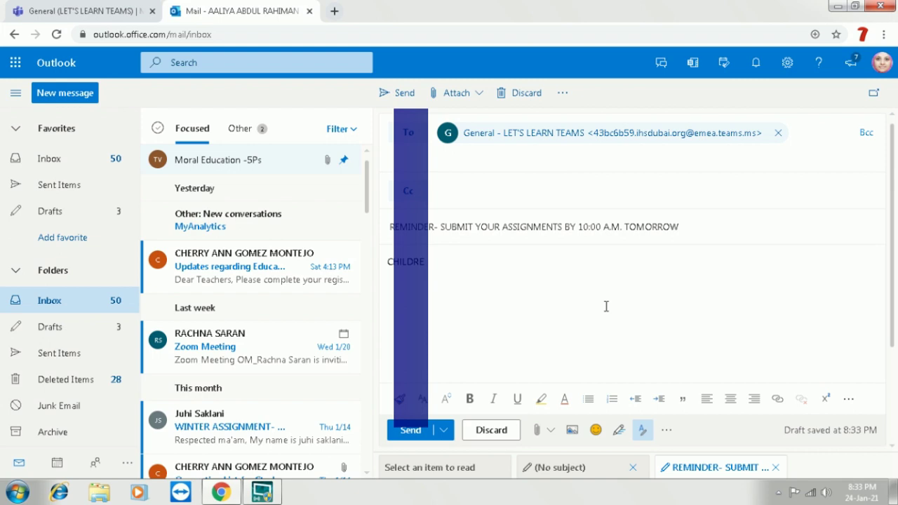
text(N THIS IS)
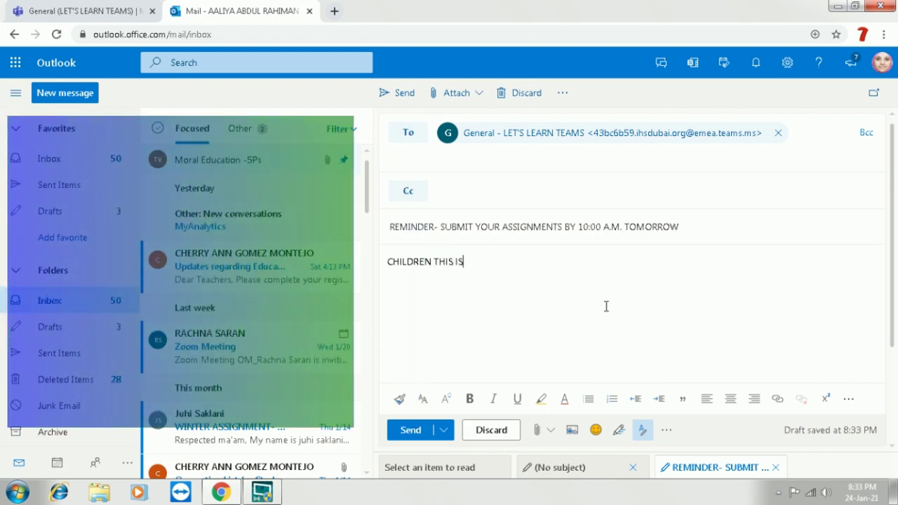
text( A REMINDER TO SUBMIT YOUR ASSIGNMENTS BY 10:00 AM TOMORROW)
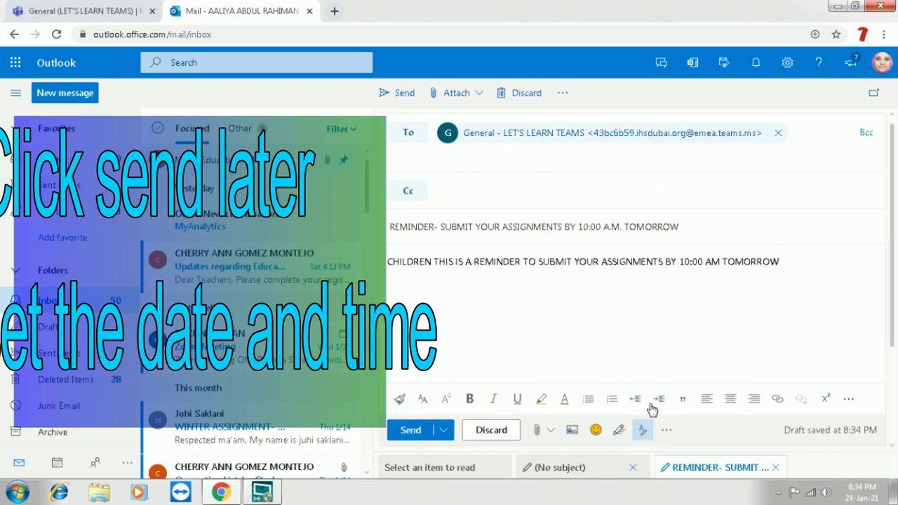
Schedule the message with Send later for January 24, 2021 at 8:36 PM
click(452, 435)
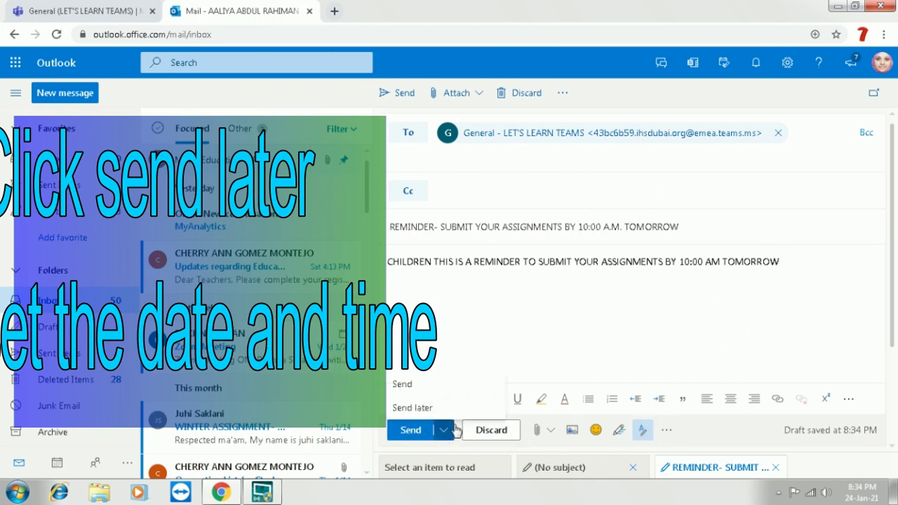
click(423, 409)
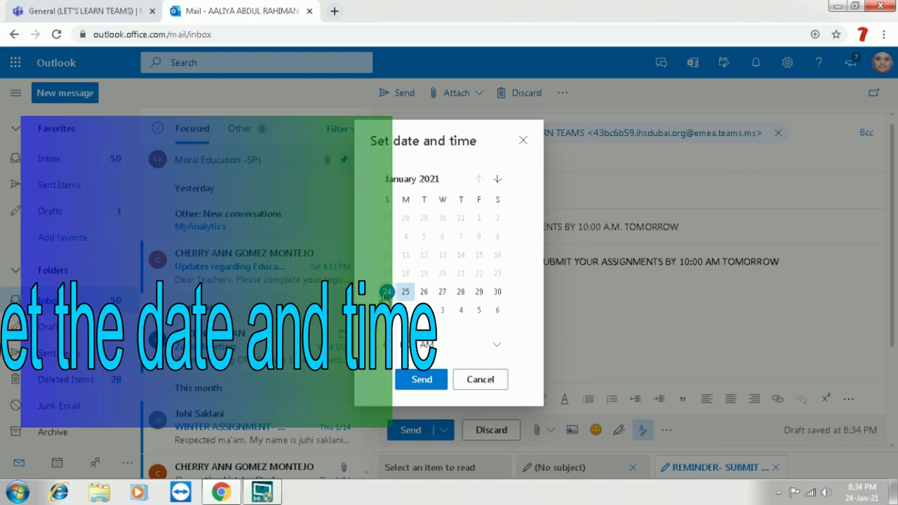
click(495, 347)
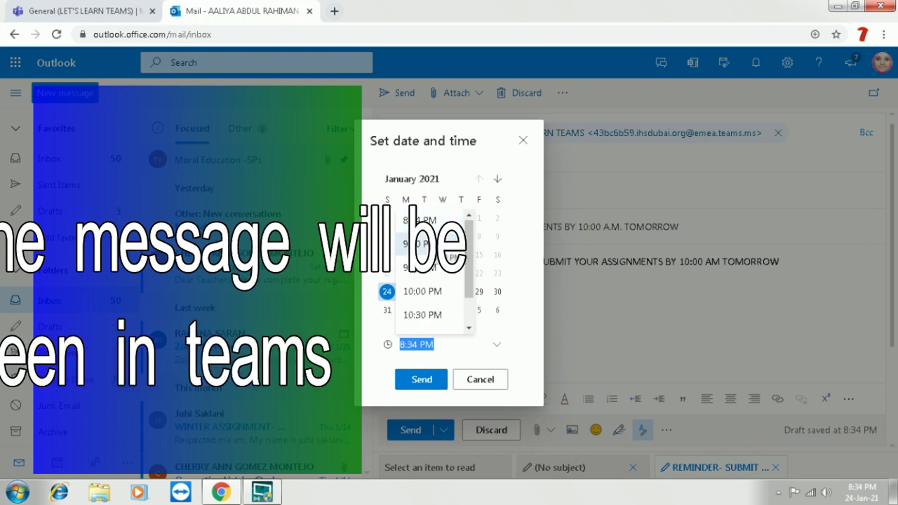
click(417, 345)
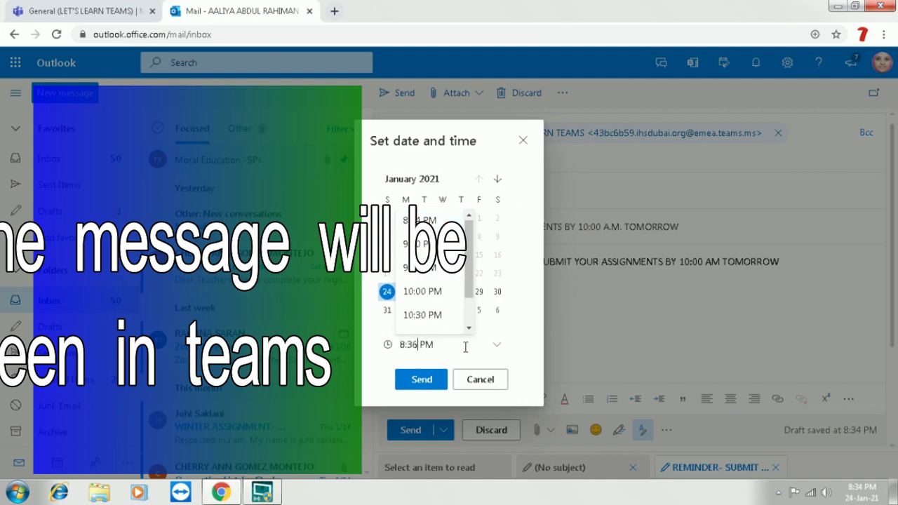
click(420, 390)
Check Outlook's Drafts folder for the scheduled message and the General channel in Teams for the reminder post
click(593, 461)
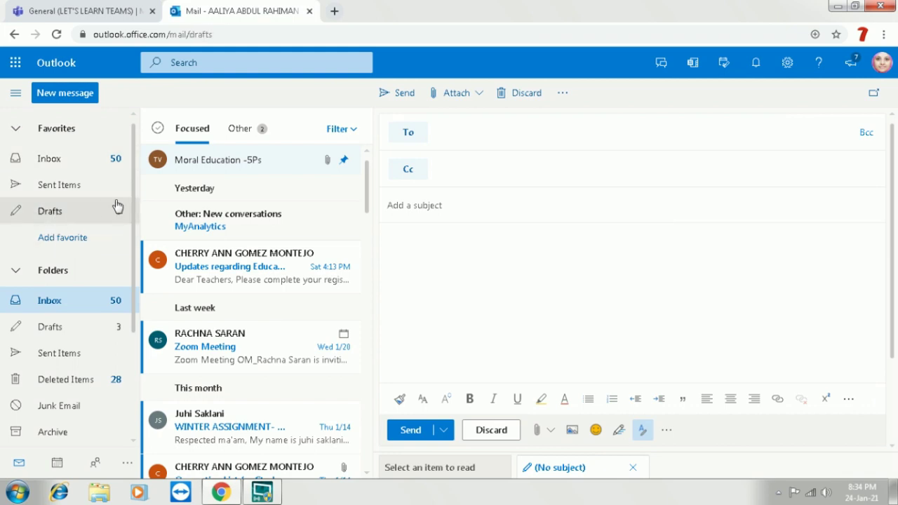
click(69, 218)
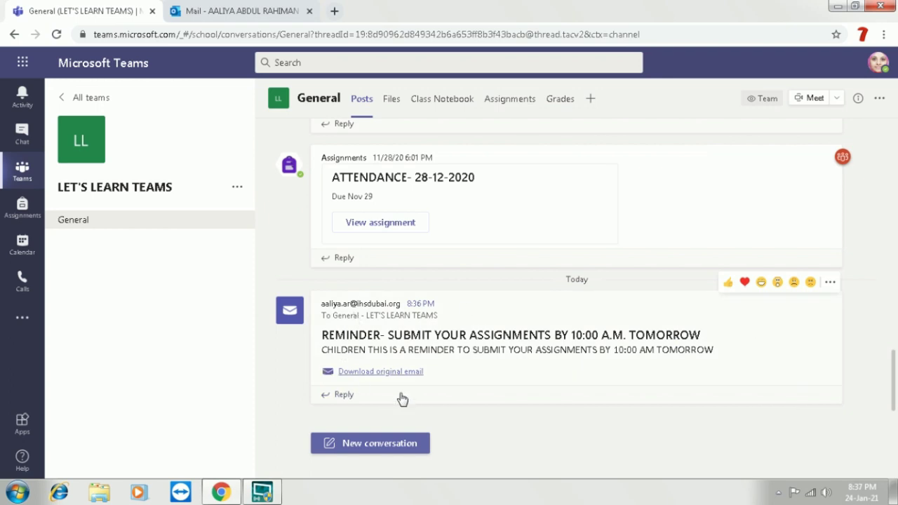
click(238, 12)
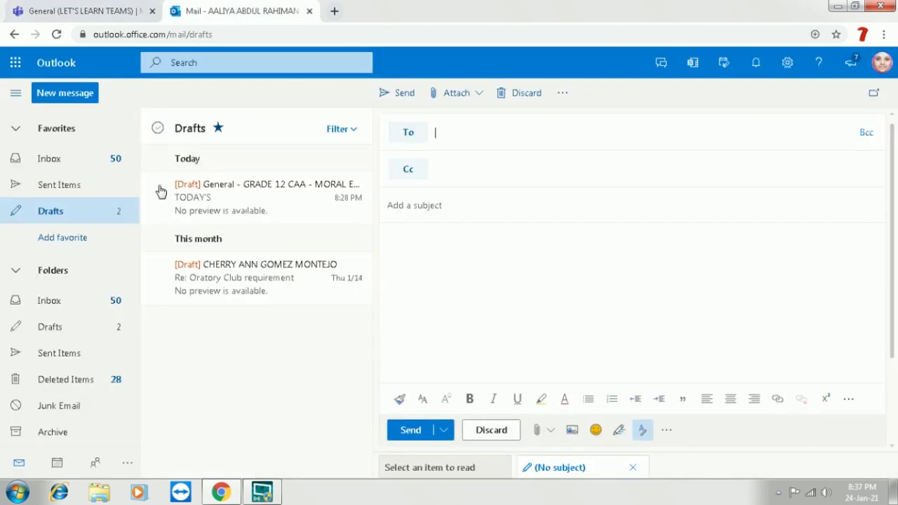
click(198, 188)
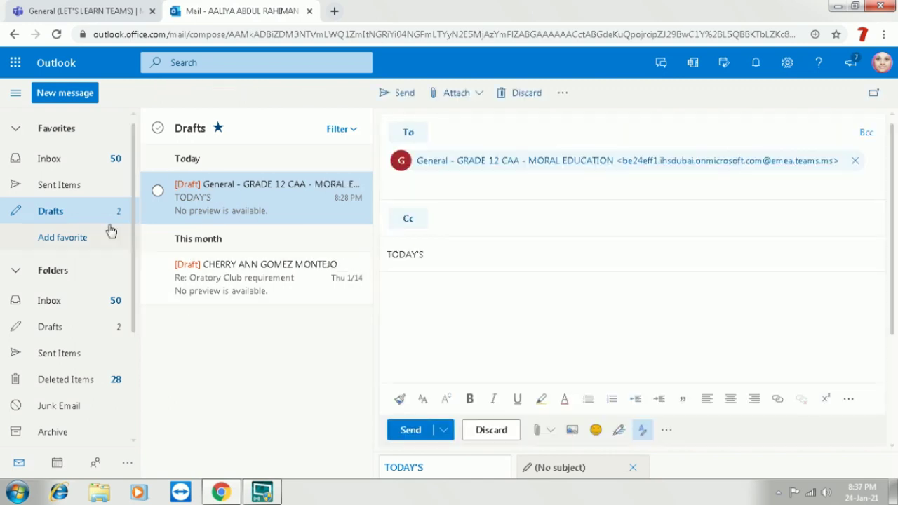
click(59, 211)
click(84, 10)
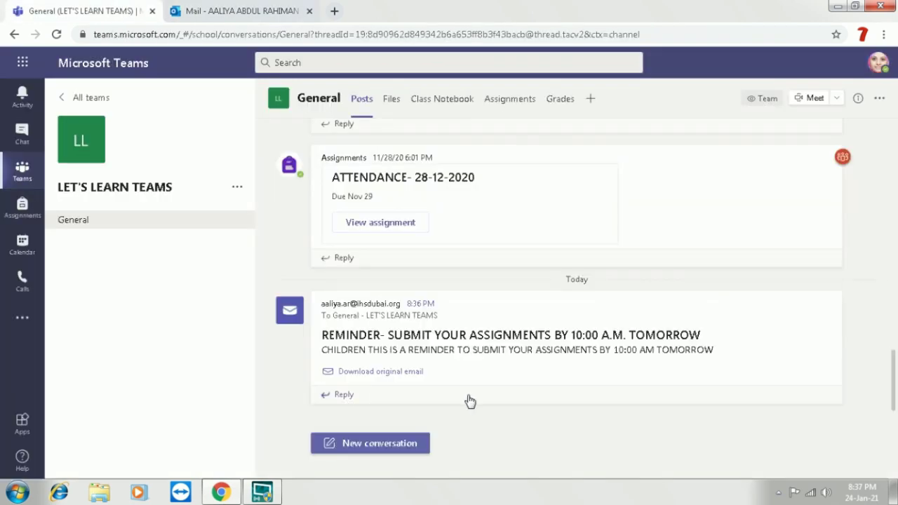